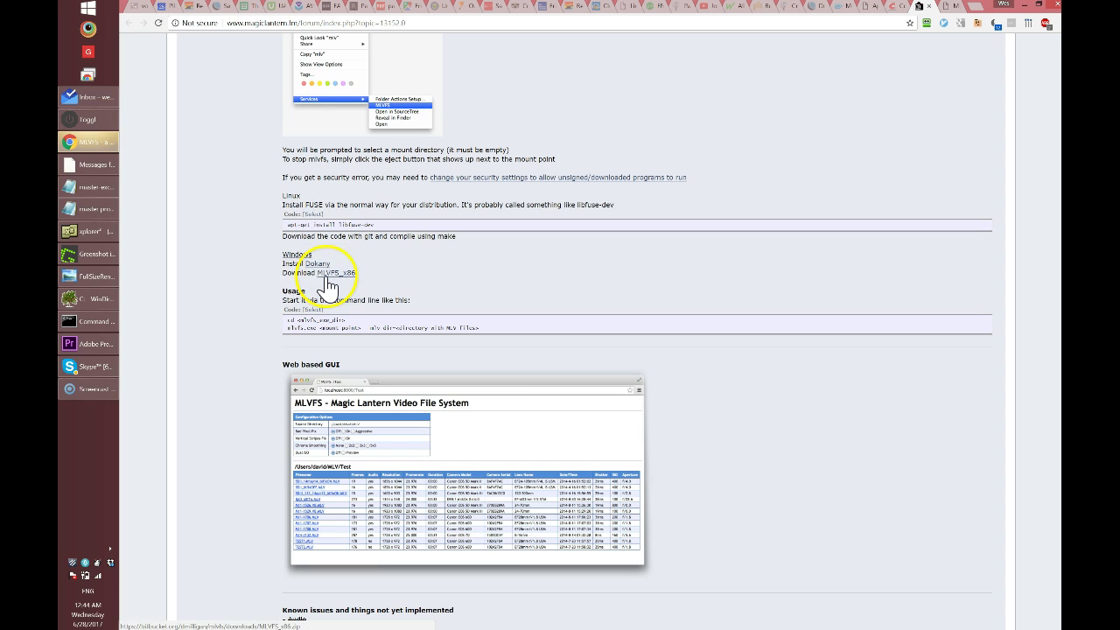
# Step: Point out the Dokany download link, then open C:\MLVFS in XYplorer via This PC and BOOTCAMP (C:)
pyautogui.click(315, 263)
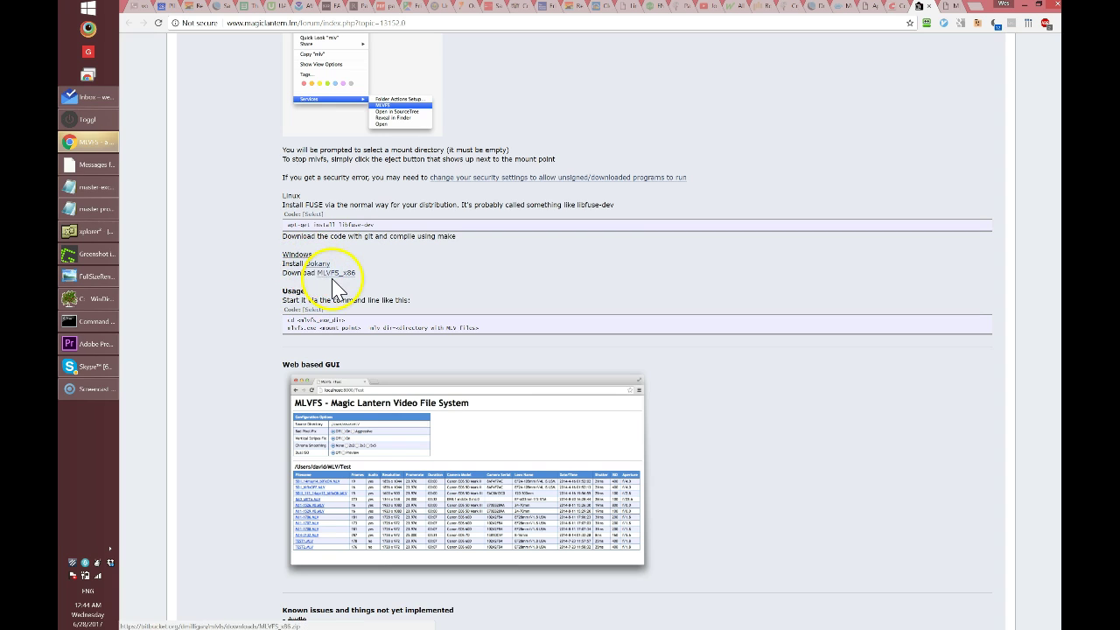
pyautogui.click(88, 231)
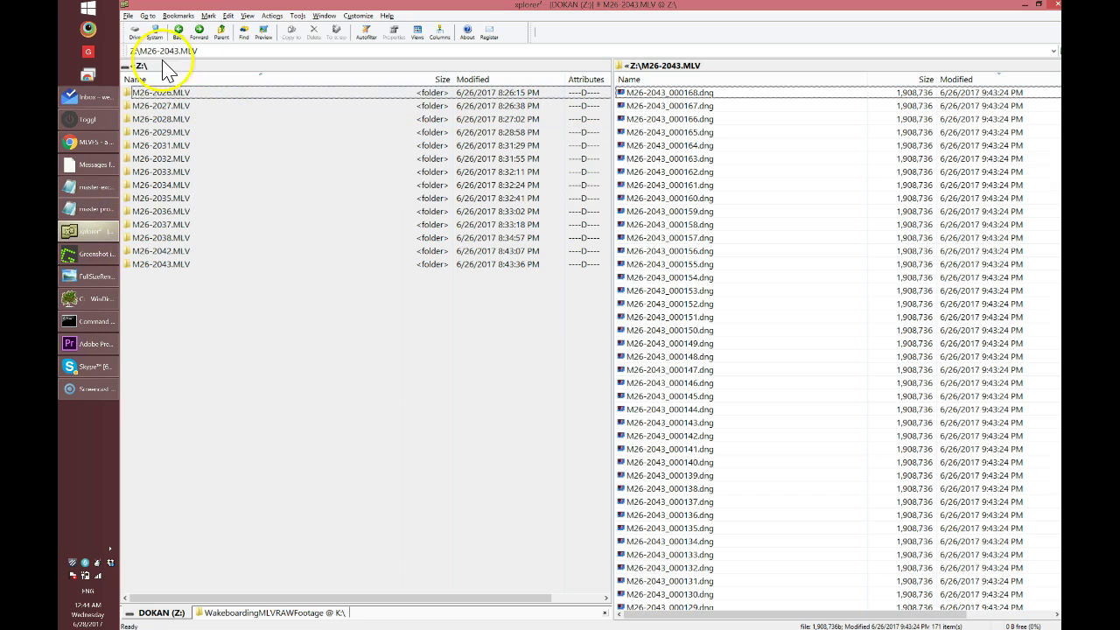
pyautogui.click(155, 34)
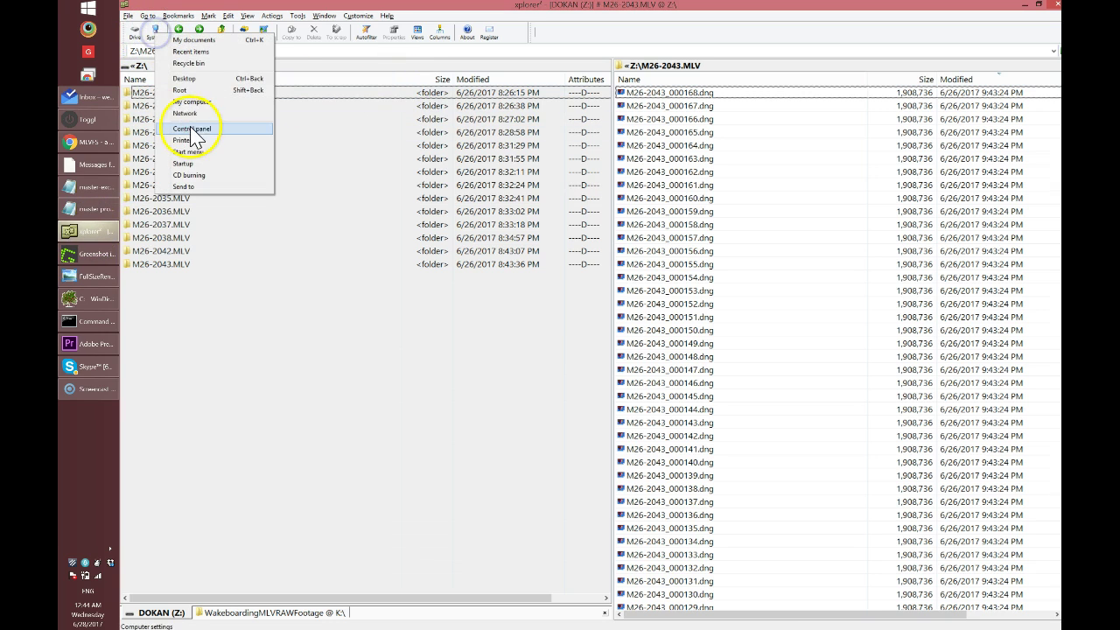
pyautogui.click(200, 91)
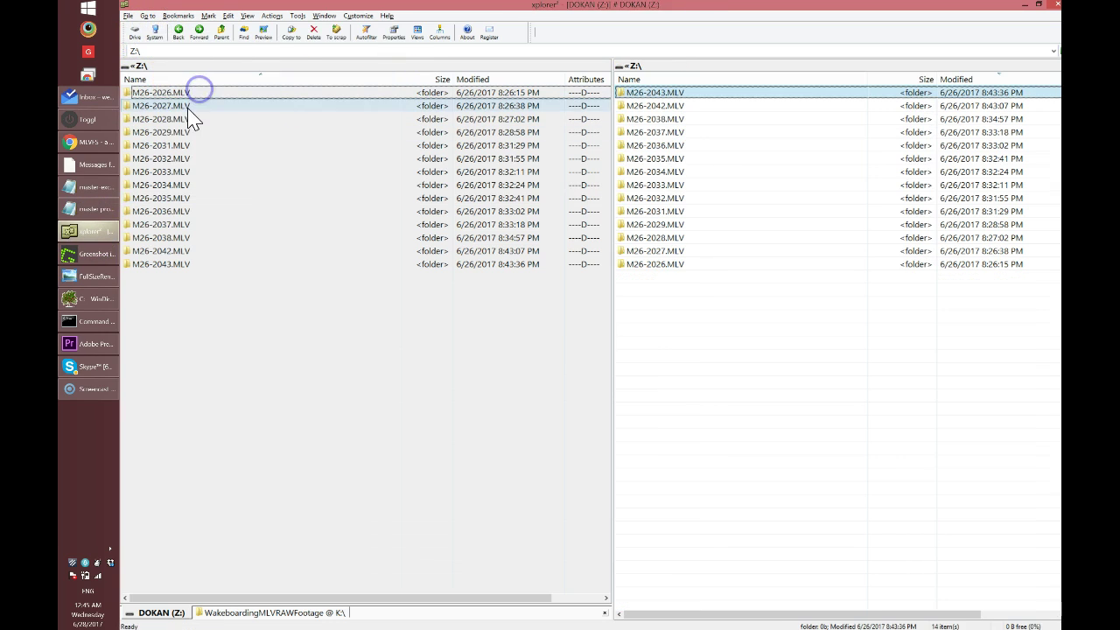
pyautogui.doubleClick(735, 452)
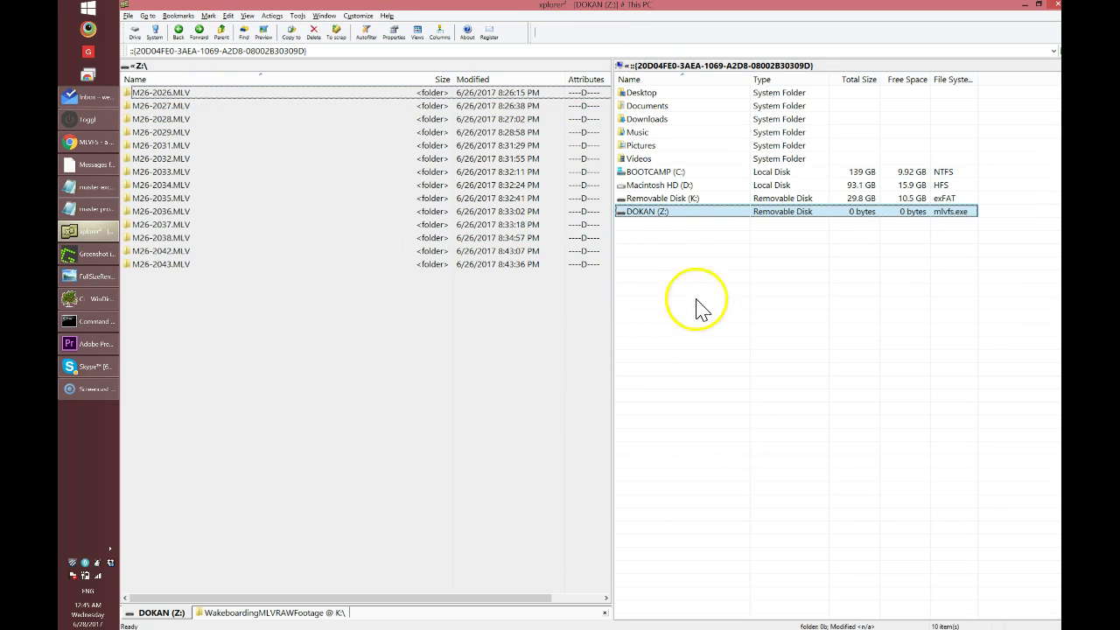
pyautogui.doubleClick(675, 174)
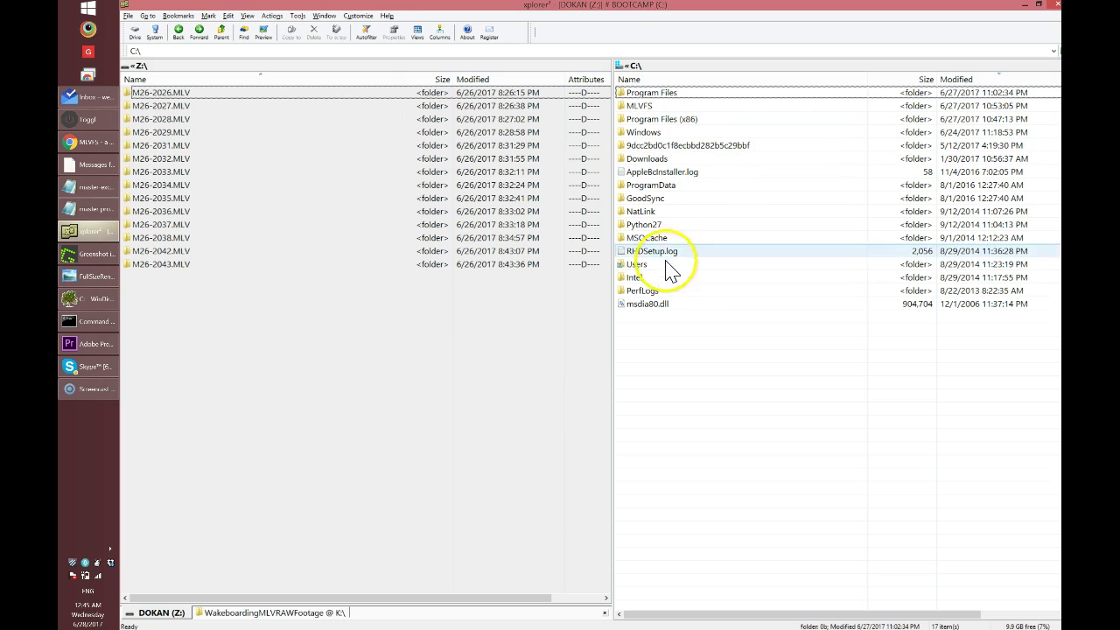
pyautogui.doubleClick(651, 107)
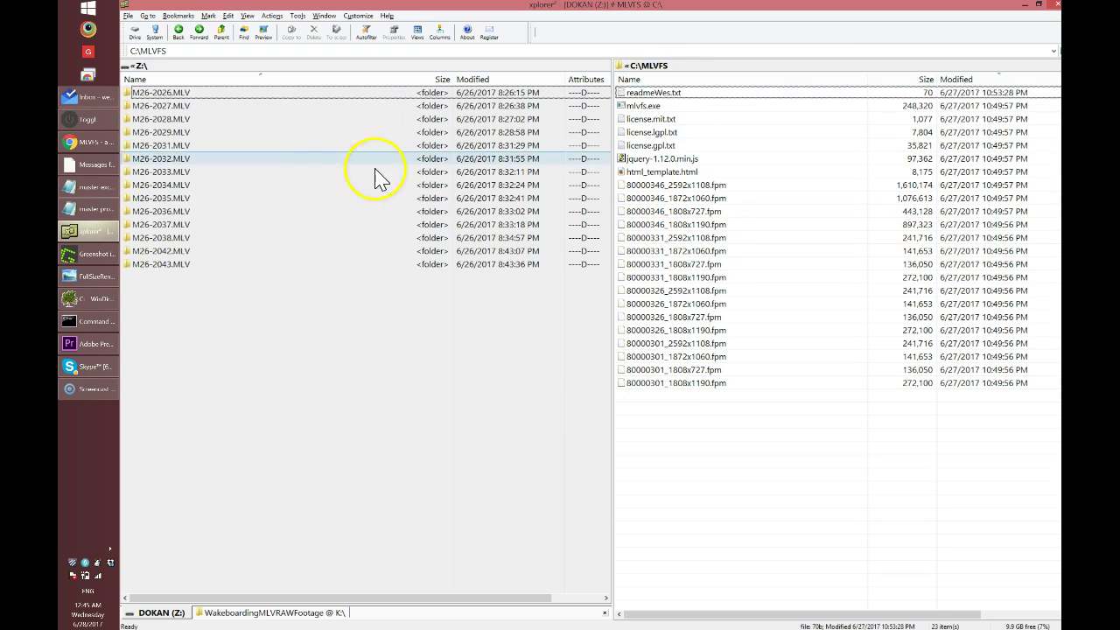
# Step: Restore the running mlvfs Command Prompt window to show its MLV analysis log
pyautogui.press('super+s')
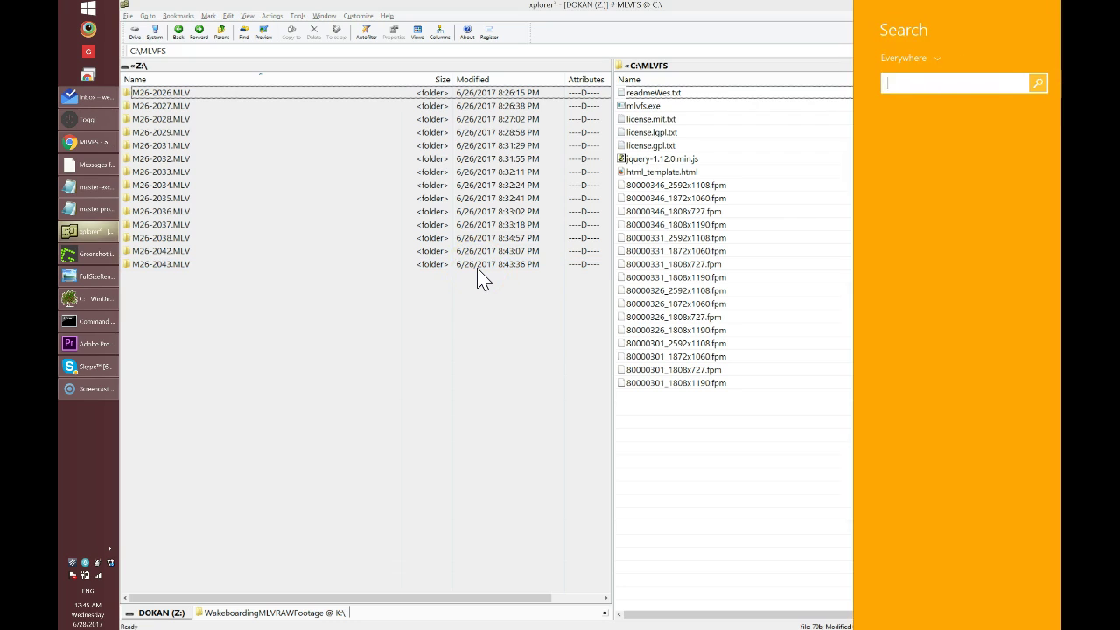
pyautogui.write('cmd')
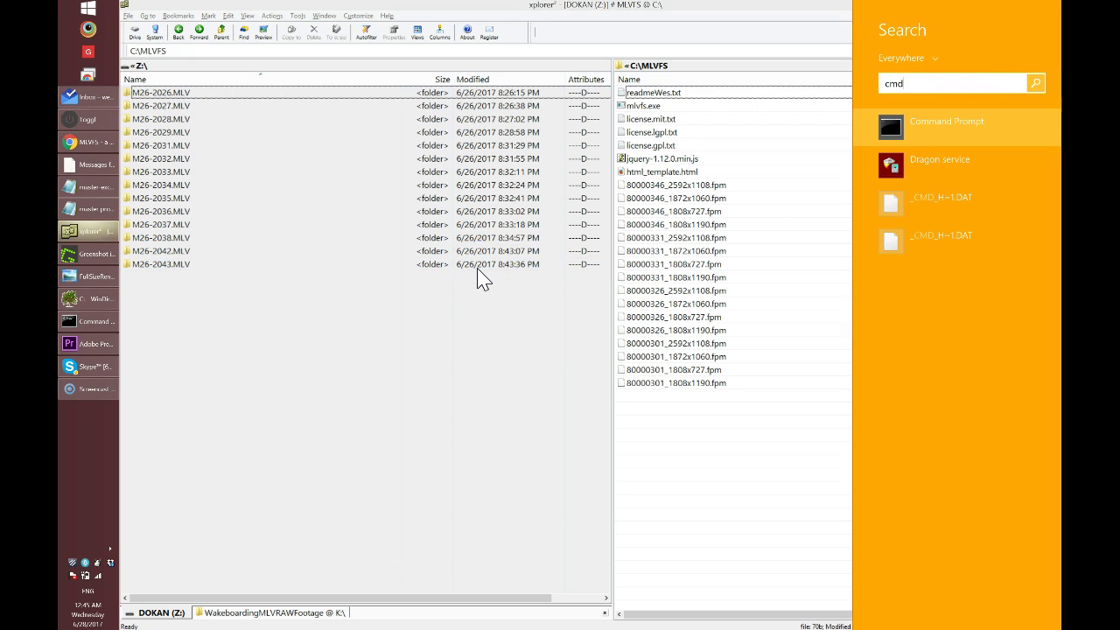
pyautogui.press('BackSpace')
pyautogui.press('BackSpace')
pyautogui.press('BackSpace')
pyautogui.click(94, 332)
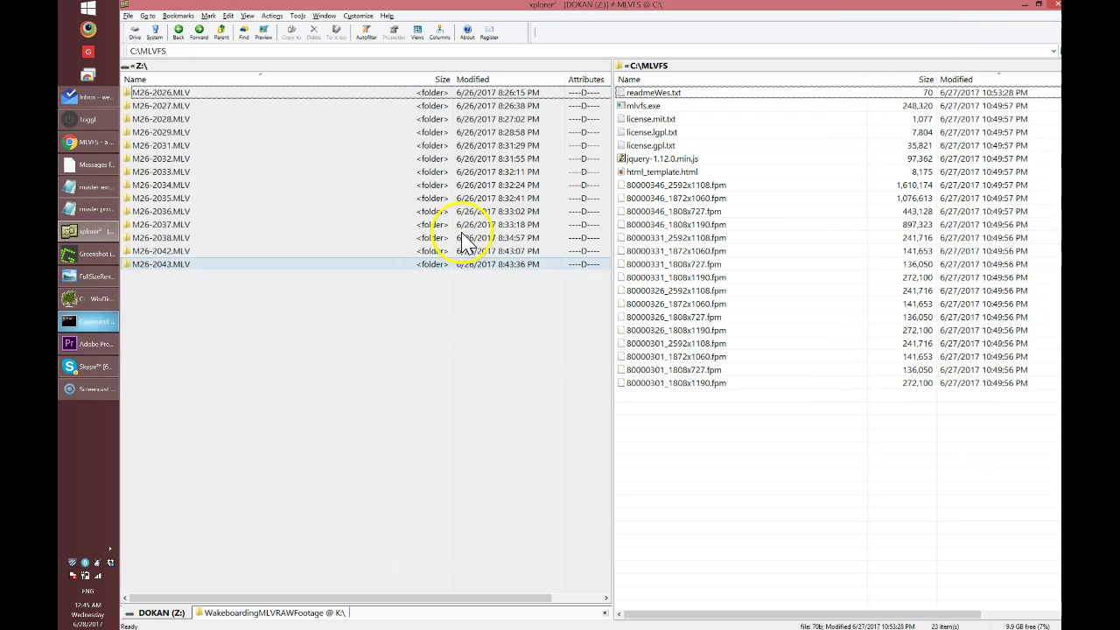
pyautogui.click(88, 324)
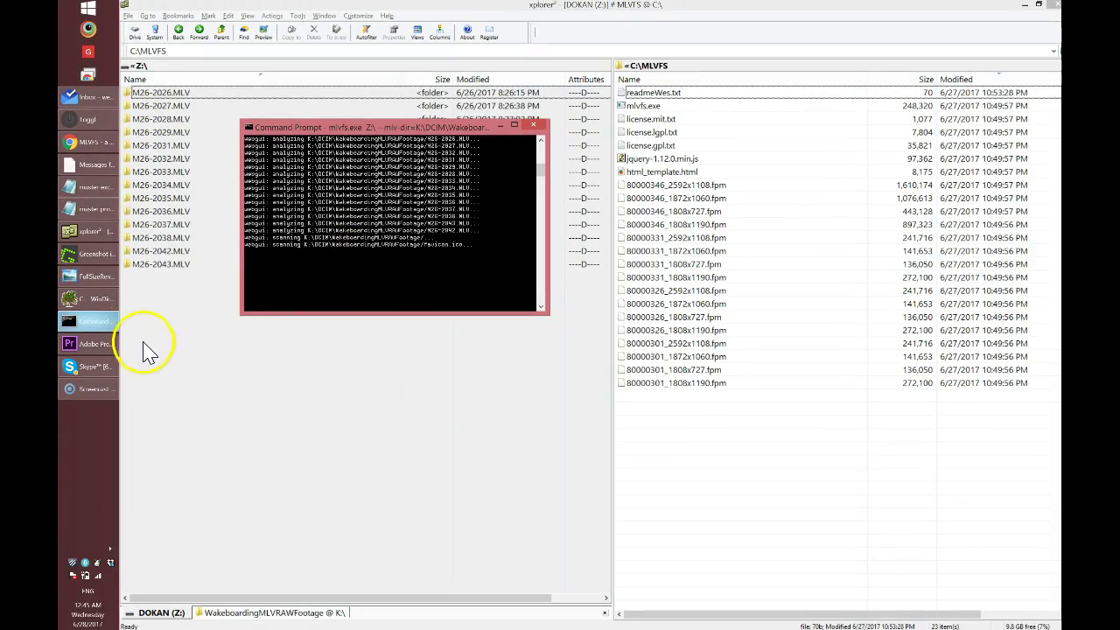
pyautogui.click(87, 234)
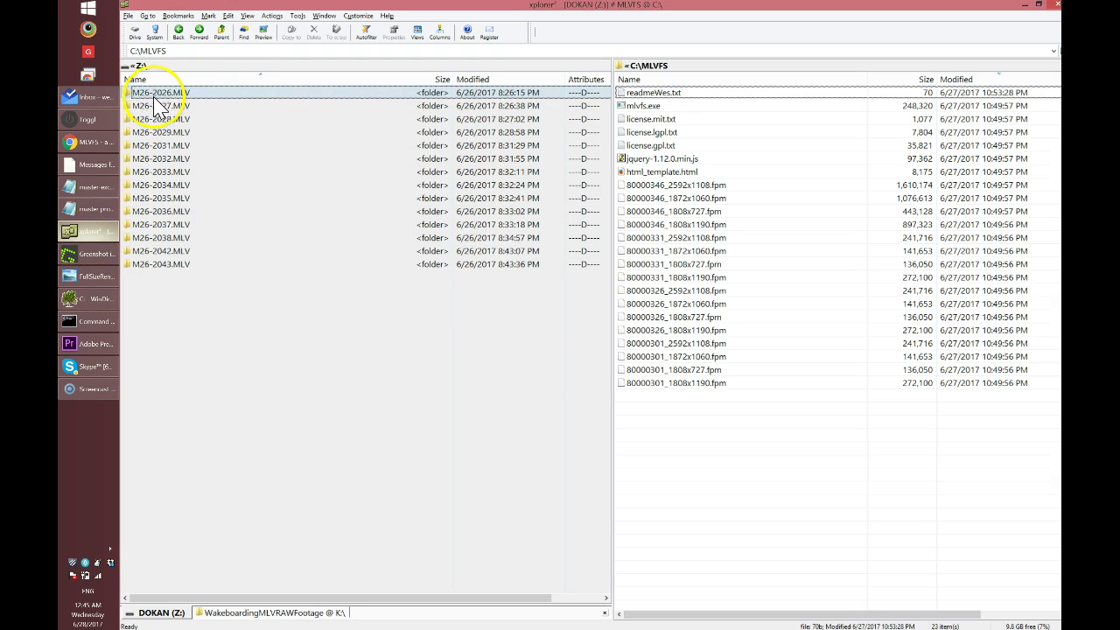
# Step: Select DOKAN (Z:) under My computer, then scroll the mlvfs Command Prompt log to the top
pyautogui.click(155, 33)
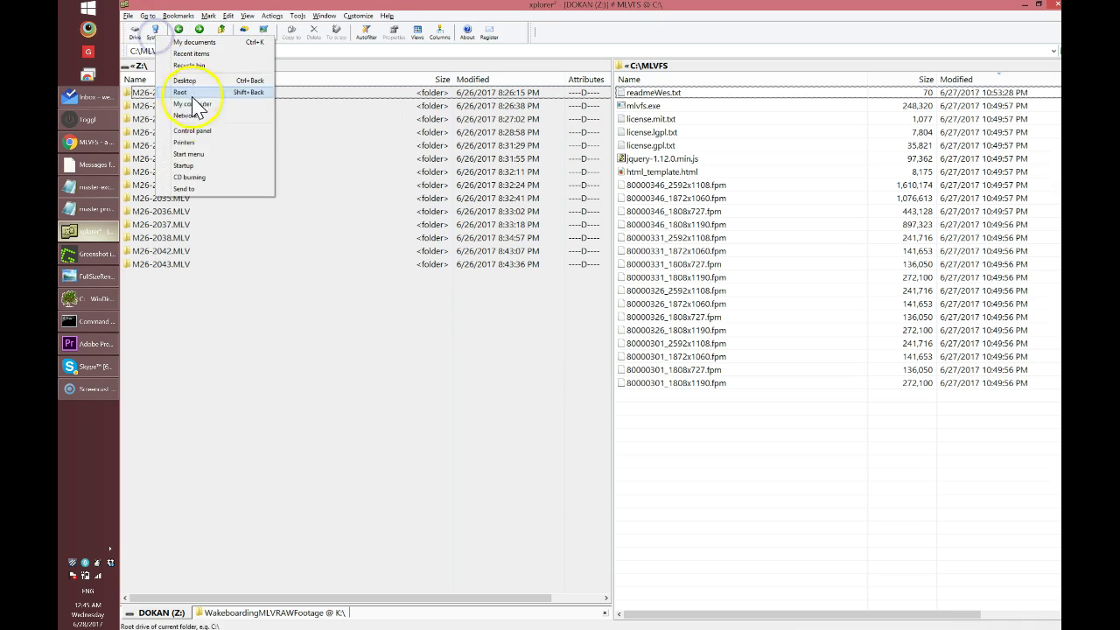
pyautogui.click(196, 103)
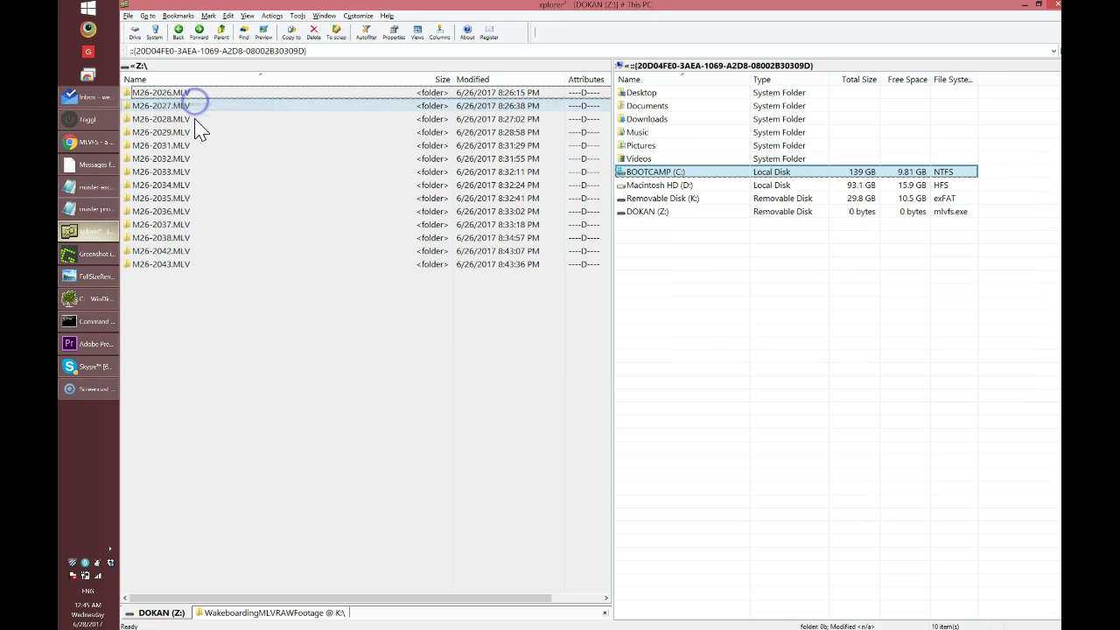
pyautogui.click(654, 215)
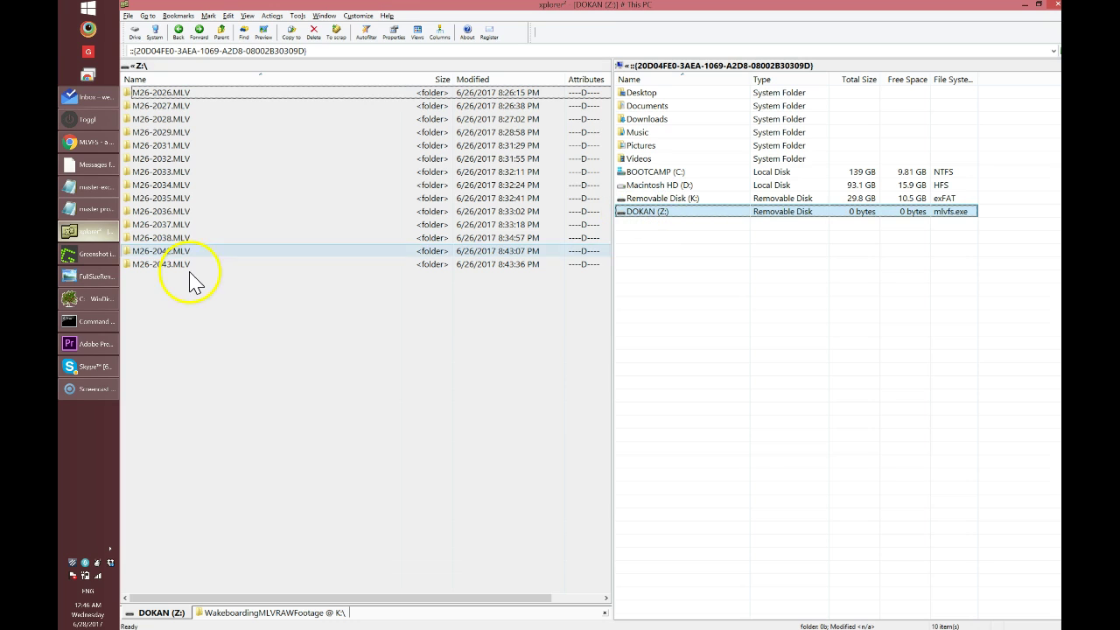
pyautogui.click(179, 346)
pyautogui.hotkey('alt', 'Tab')
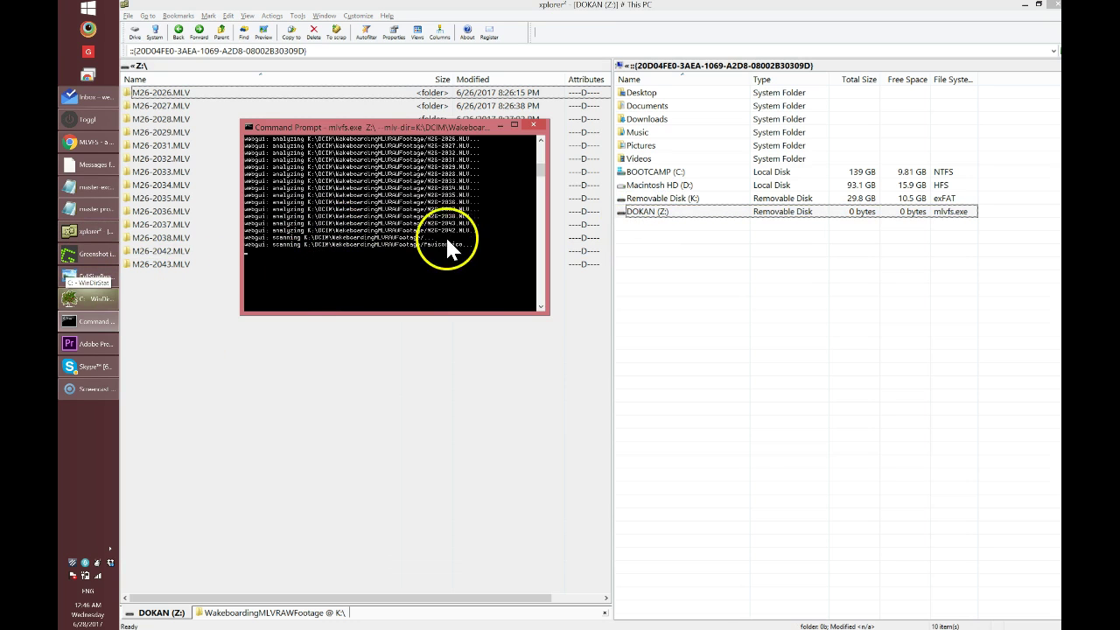
pyautogui.scroll(10, 367, 203)
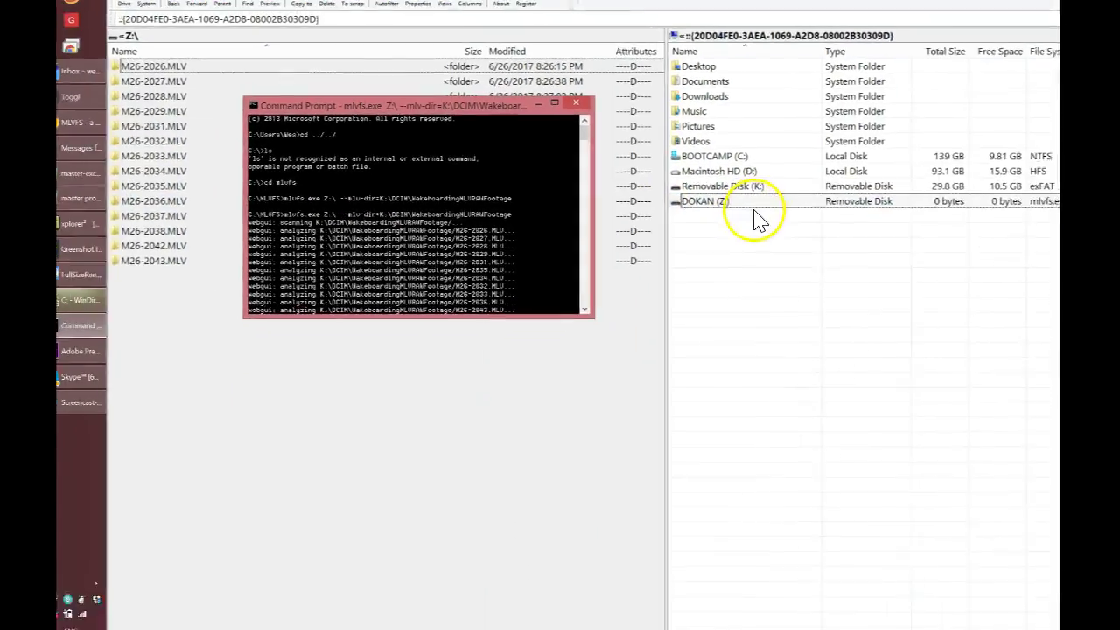
# Step: Open DOKAN (Z:) and the M26-2043.MLV folder to view its DNG frames
pyautogui.click(716, 194)
pyautogui.doubleClick(739, 194)
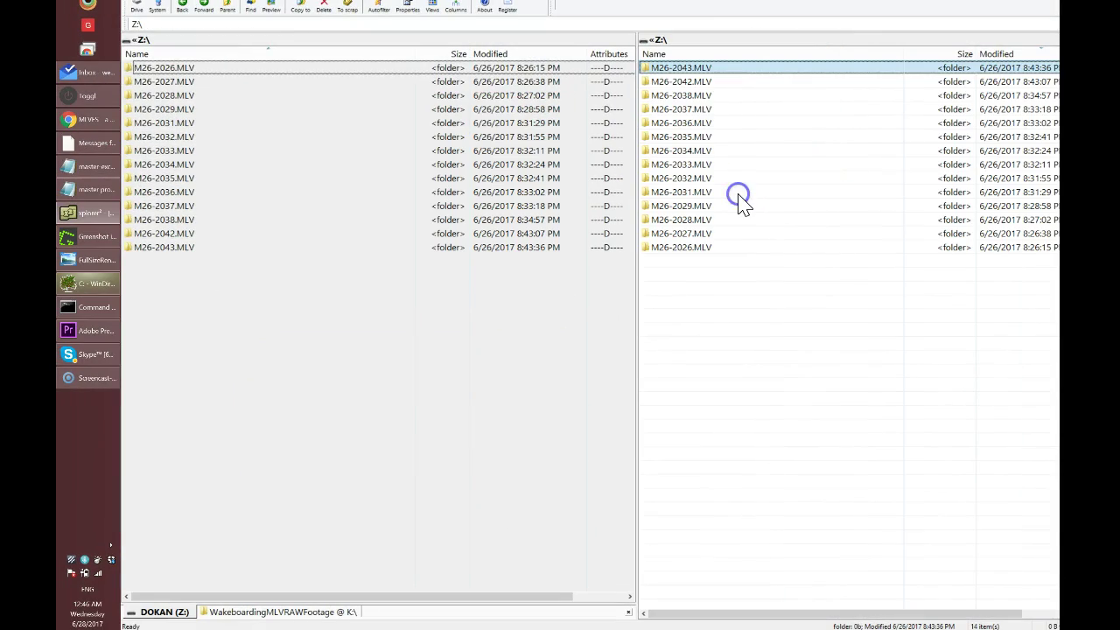
pyautogui.moveTo(700, 68); pyautogui.dragTo(728, 77)
pyautogui.doubleClick(729, 75)
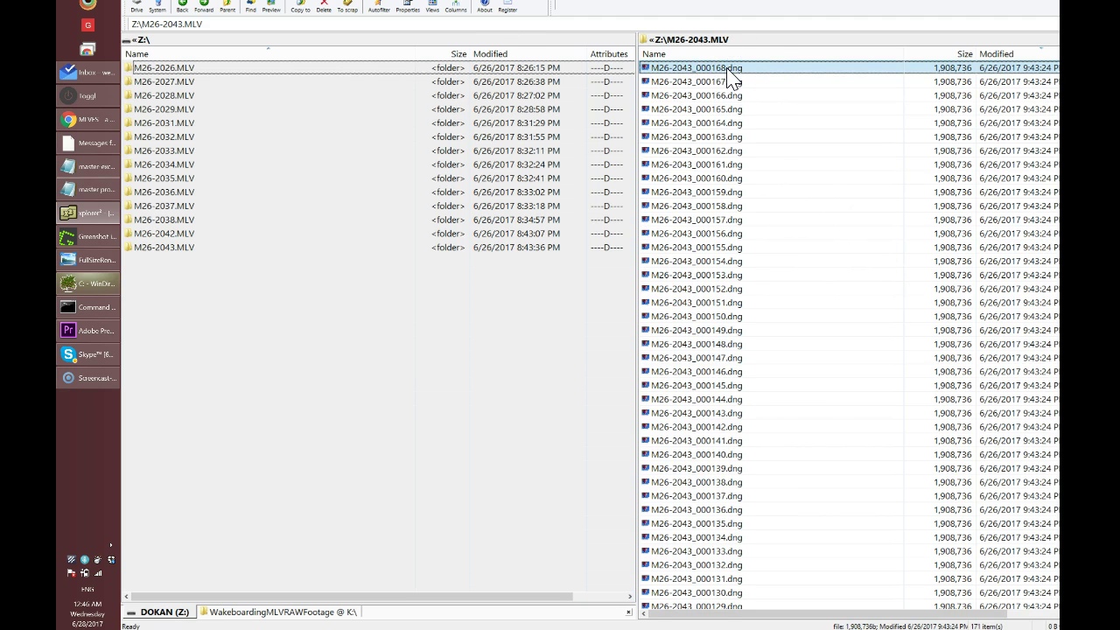
pyautogui.press('BackSpace')
pyautogui.press('BackSpace')
# Step: Open K:\DCIM\WakeboardingMLVRAWFootage and select the original M26-2037.MLV file
pyautogui.click(725, 180)
pyautogui.doubleClick(724, 182)
pyautogui.doubleClick(694, 145)
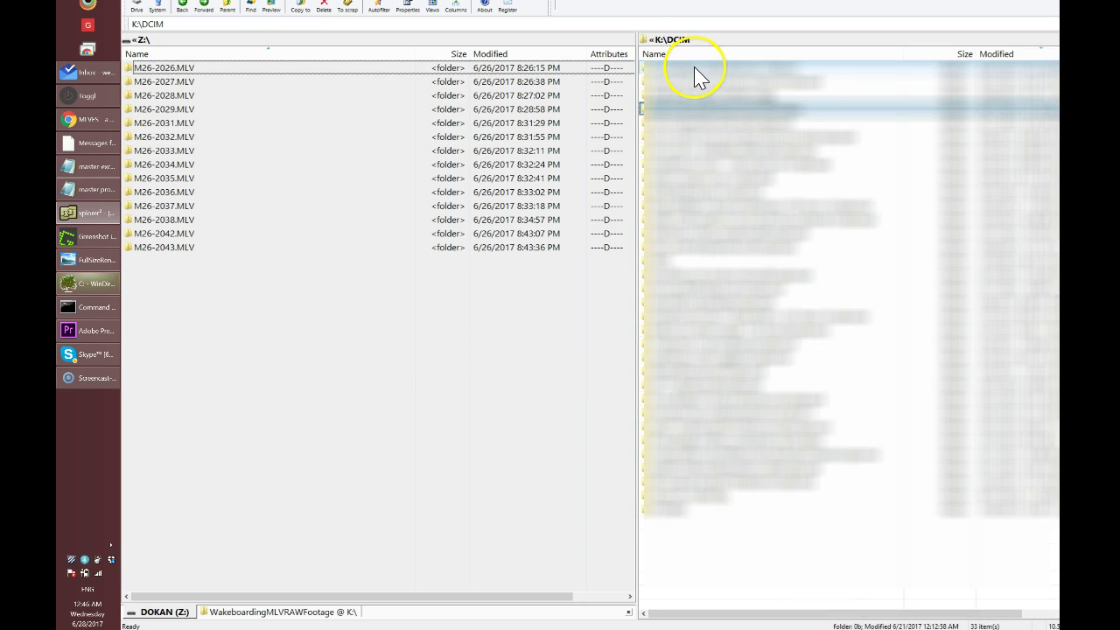
pyautogui.doubleClick(703, 96)
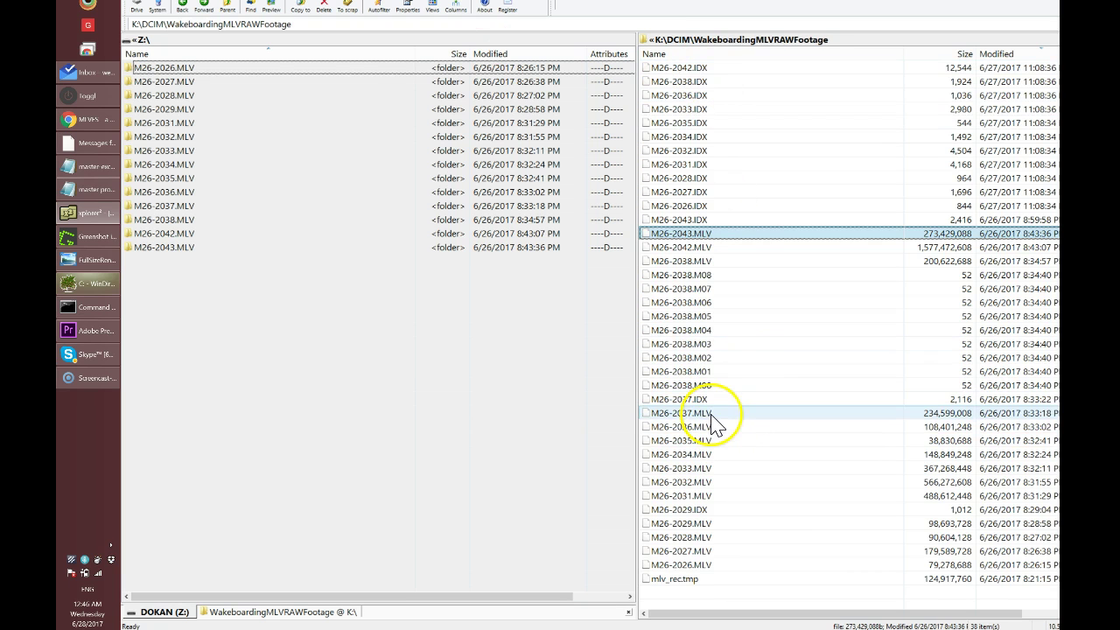
pyautogui.click(711, 416)
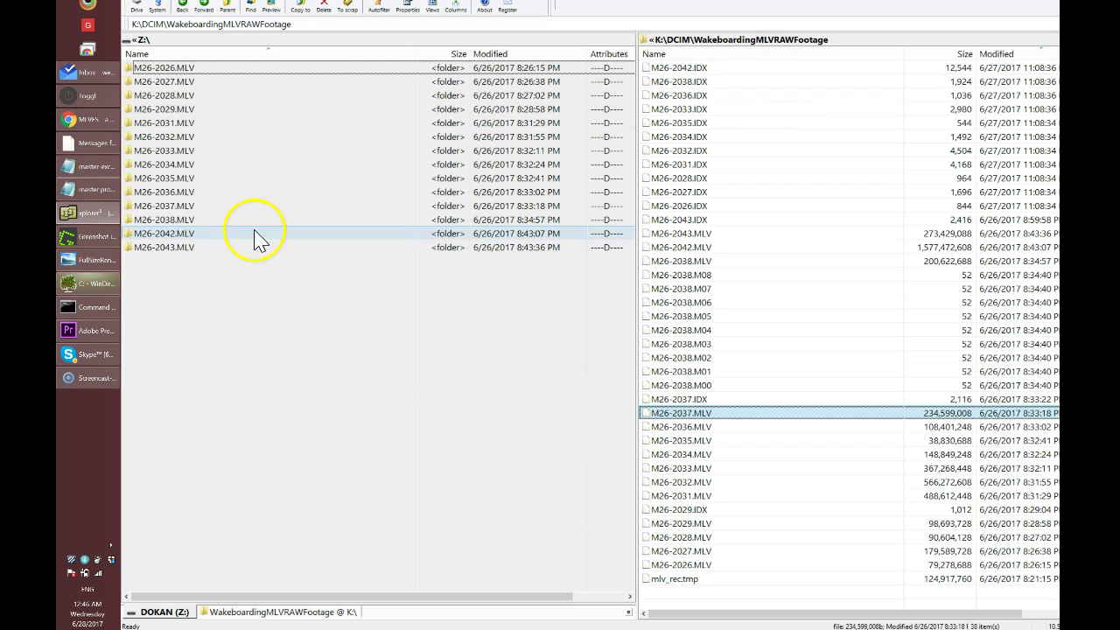
pyautogui.click(96, 332)
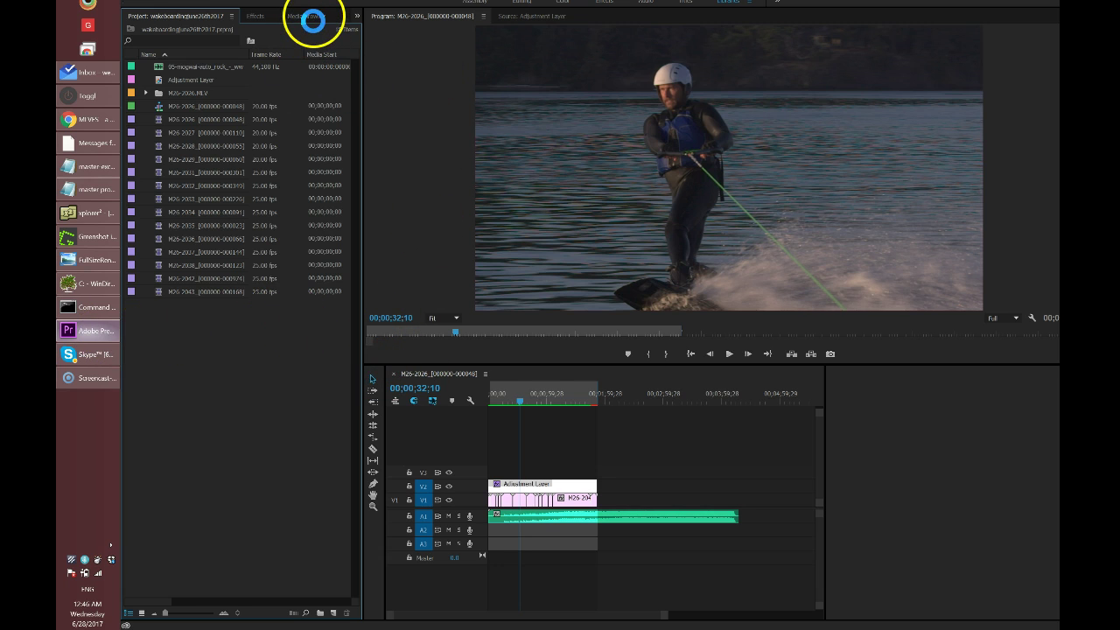
# Step: In the Media Browser, browse Z: (DOKAN) and expand the M26-2026.MLV folder
pyautogui.click(312, 16)
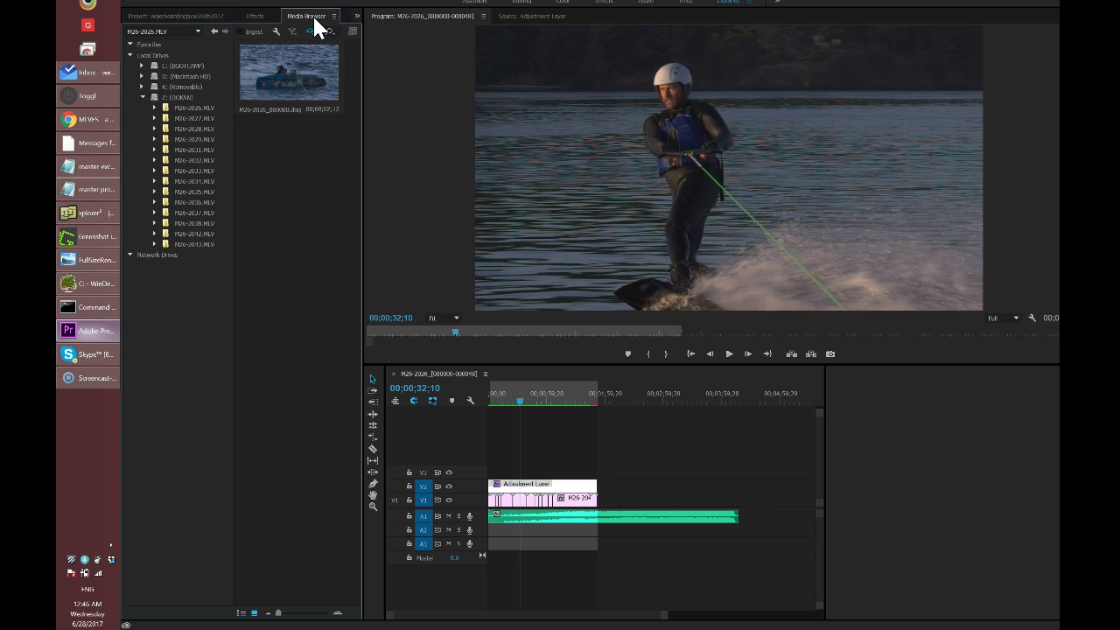
pyautogui.click(175, 97)
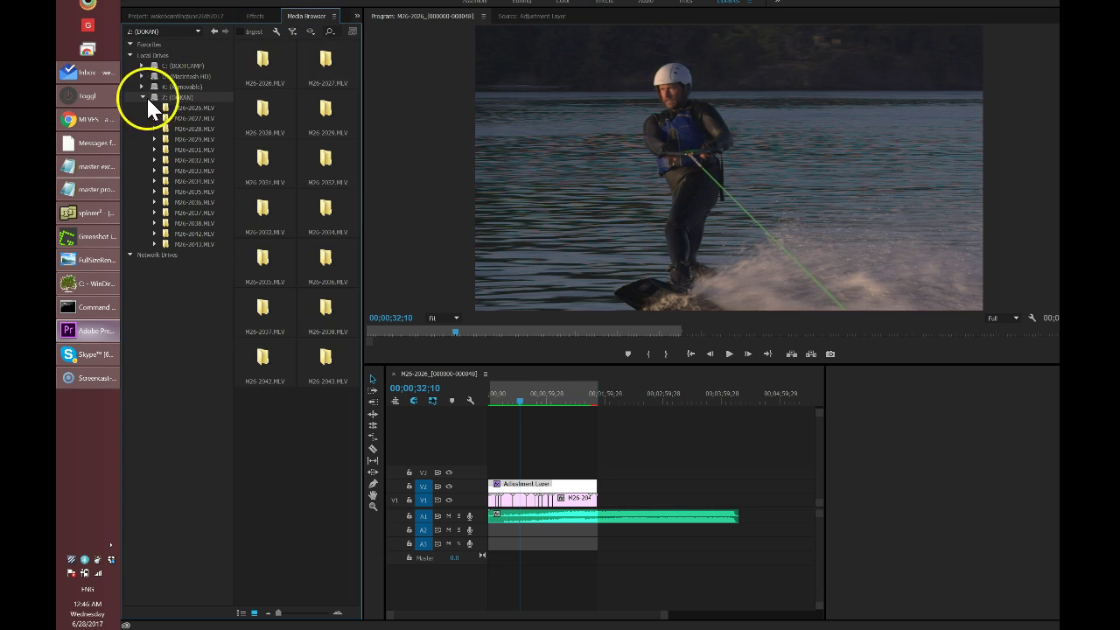
pyautogui.click(186, 108)
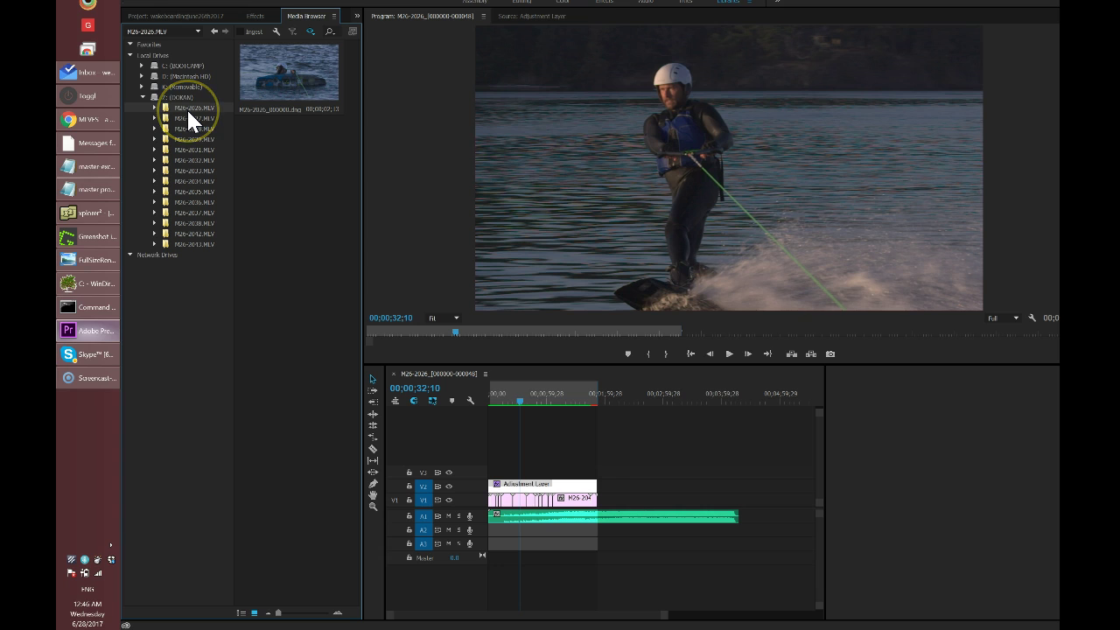
pyautogui.click(155, 107)
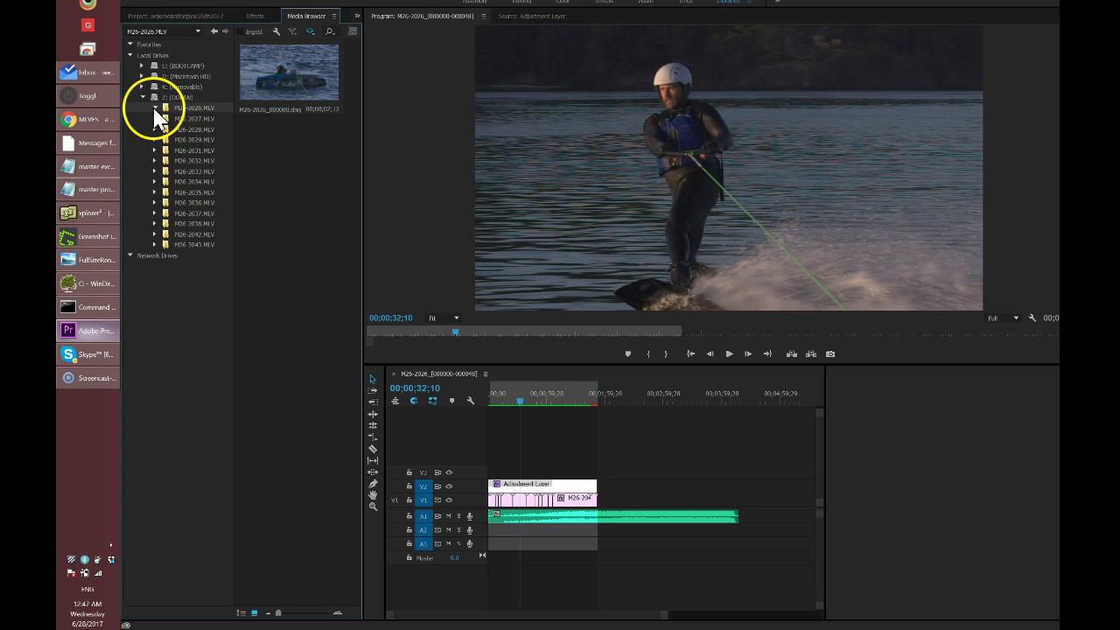
# Step: Drag the M26-2026 DNG sequence clip onto the timeline and inspect the V1 clip's options
pyautogui.click(283, 75)
pyautogui.moveTo(283, 75); pyautogui.dragTo(400, 113)
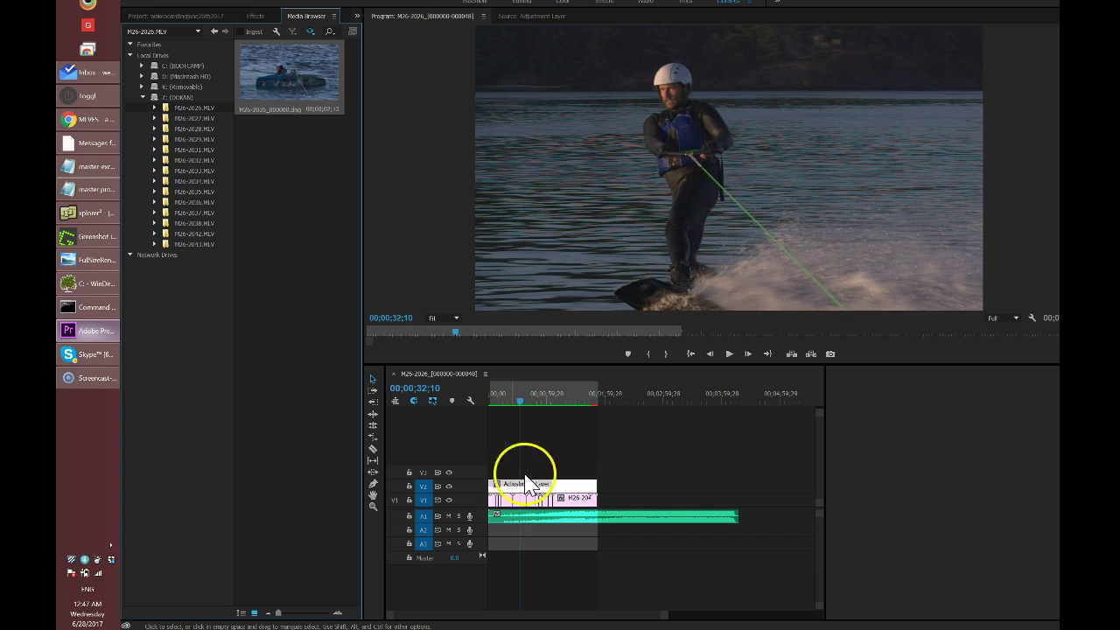
pyautogui.rightClick(570, 512)
pyautogui.click(572, 498)
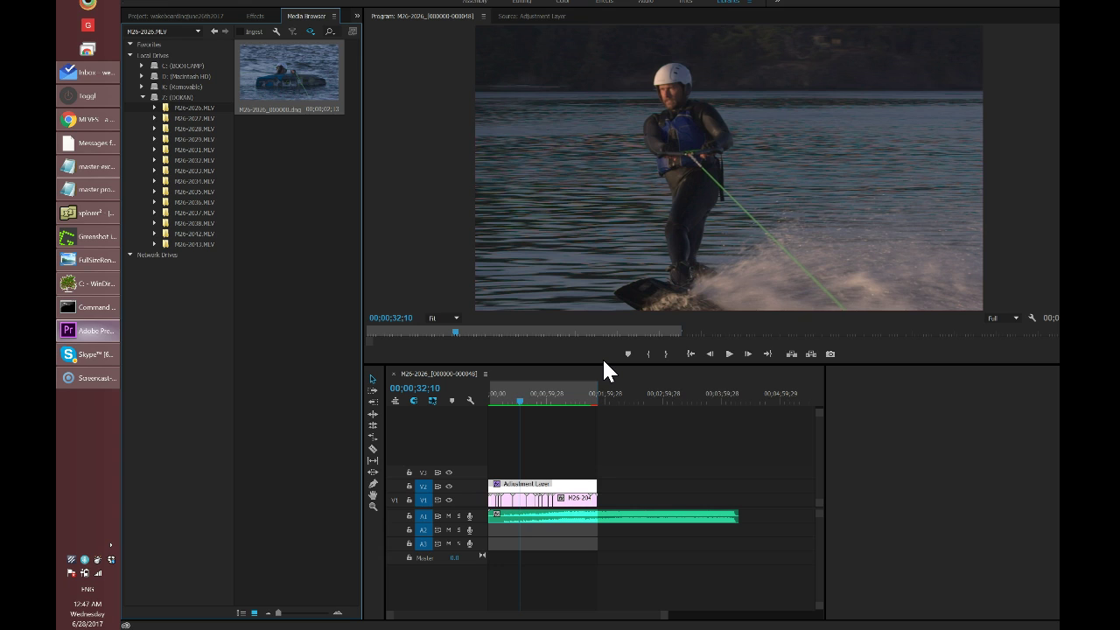
pyautogui.click(95, 307)
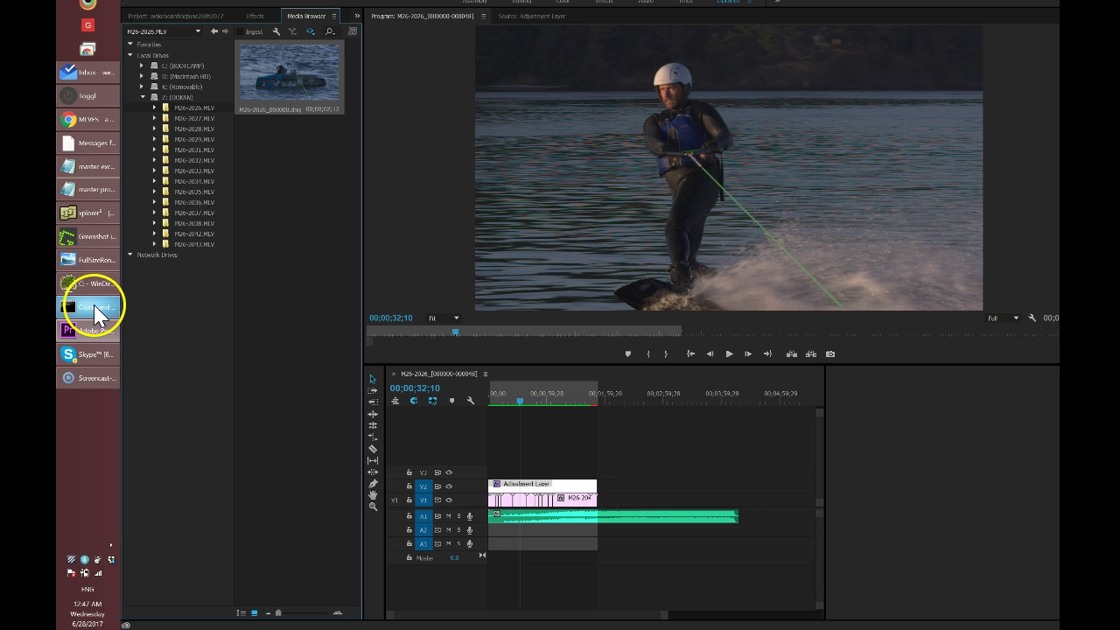